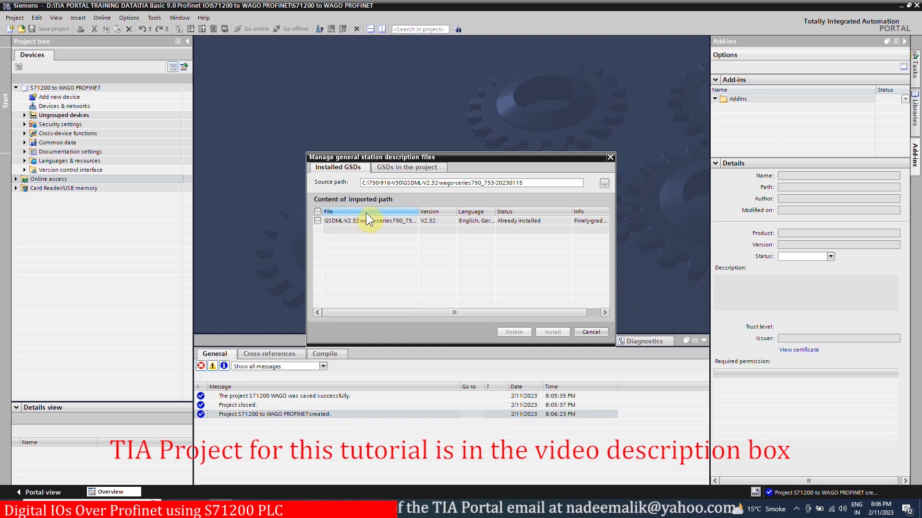
left_click(604, 183)
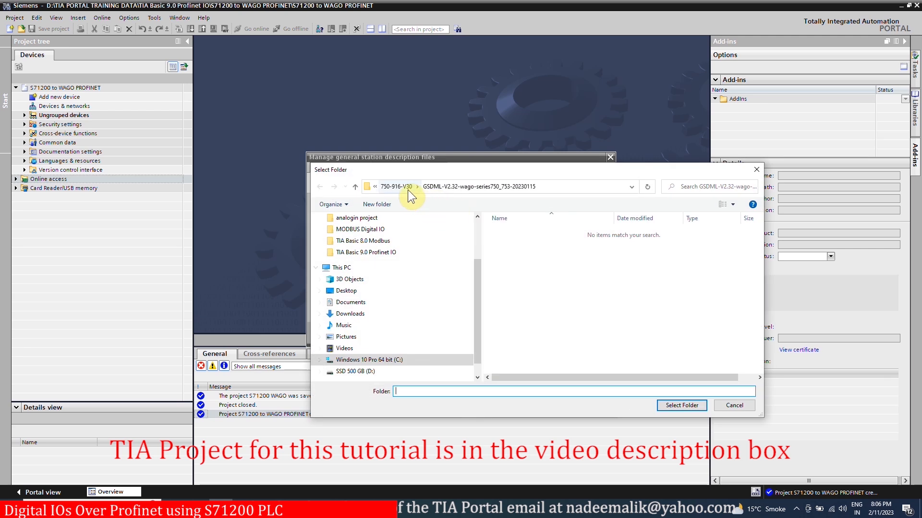
left_click(356, 191)
double_click(516, 293)
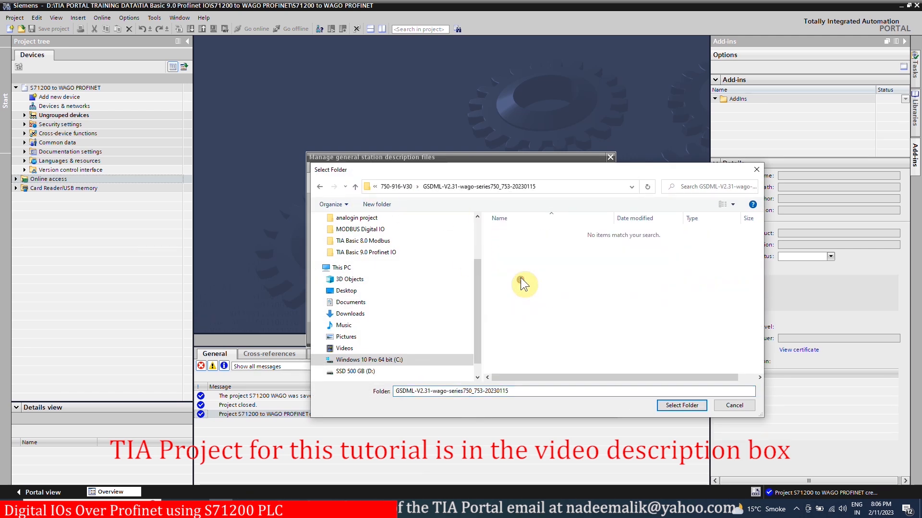
left_click(682, 406)
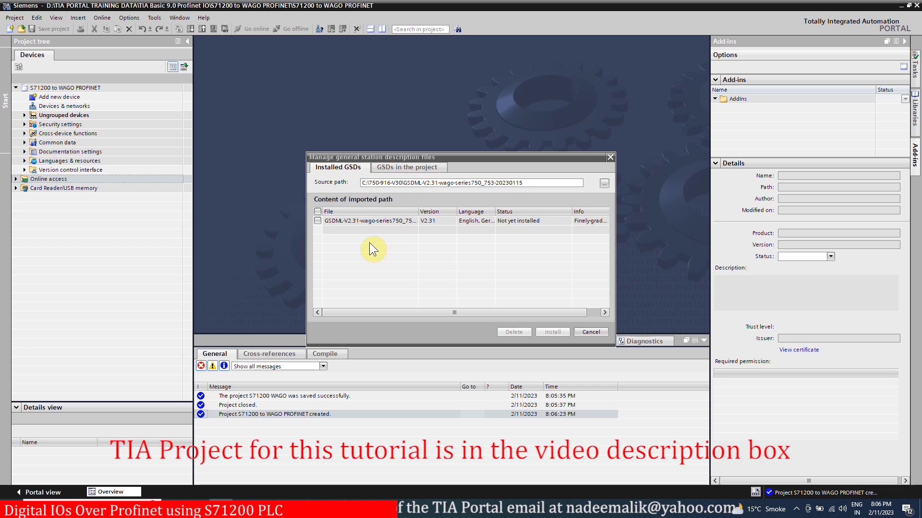
left_click(317, 211)
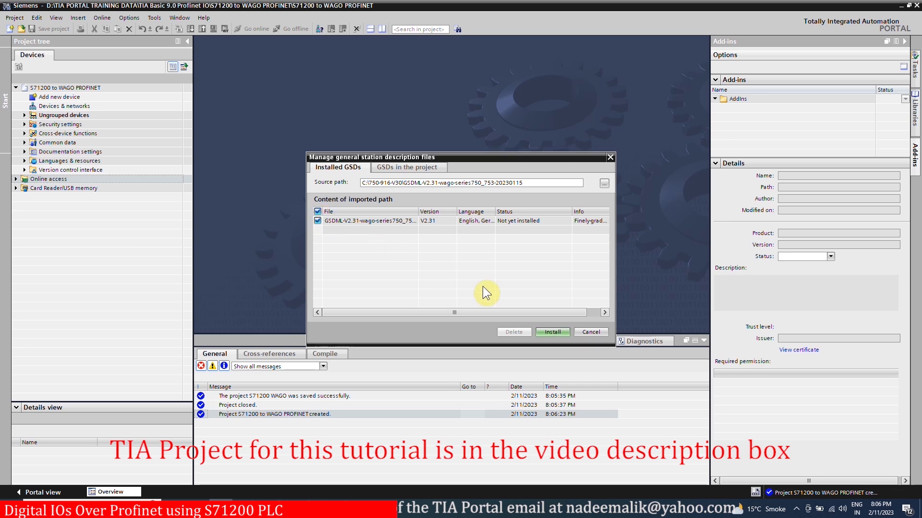
left_click(550, 331)
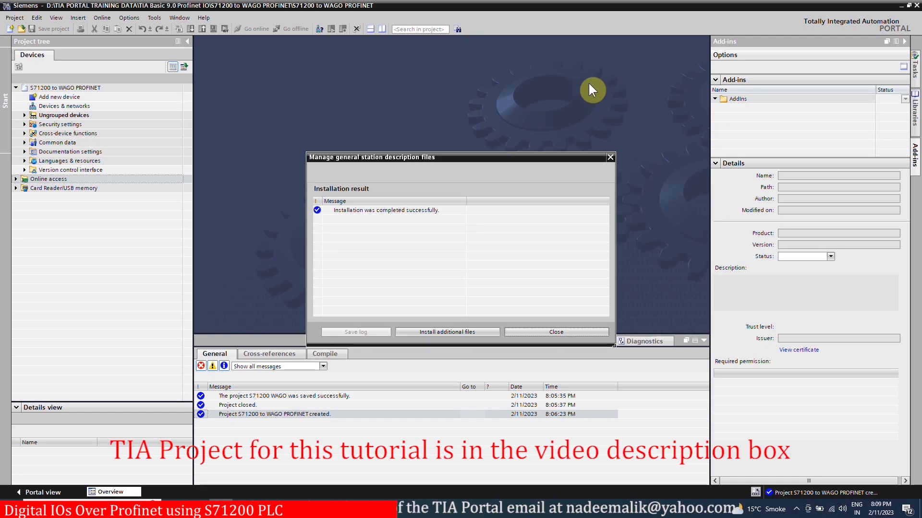
left_click(556, 332)
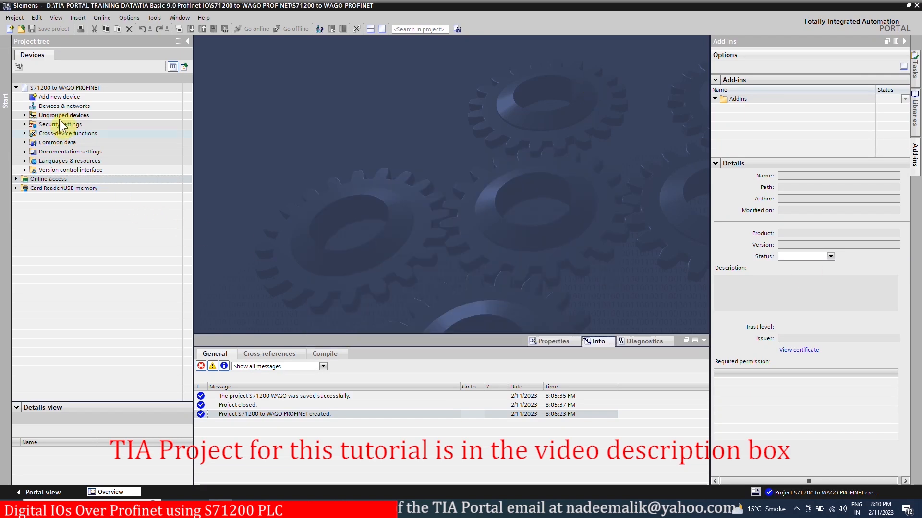
Step: Add a SIMATIC S7-1200 controller to the project: CPU 1214C DC/DC/Rly, article number 6ES7 214-1HG31-0XB0
double_click(59, 97)
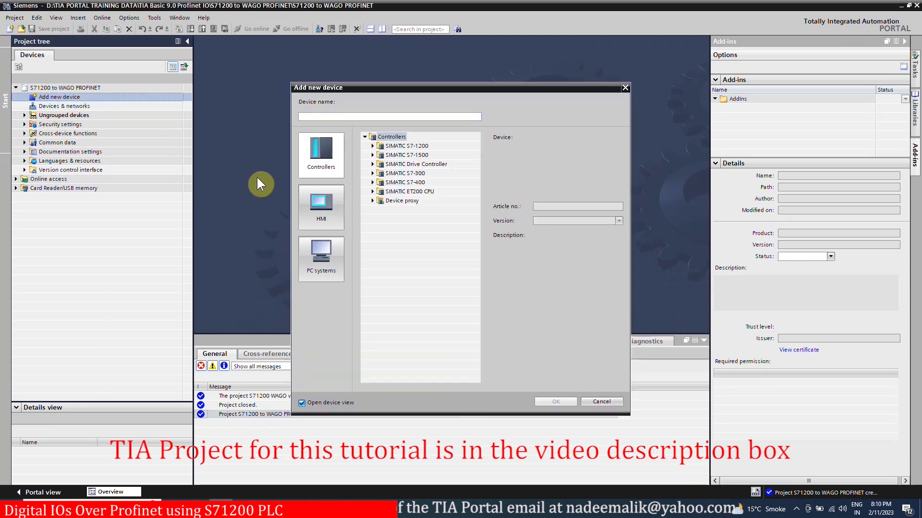
left_click(373, 146)
left_click(380, 155)
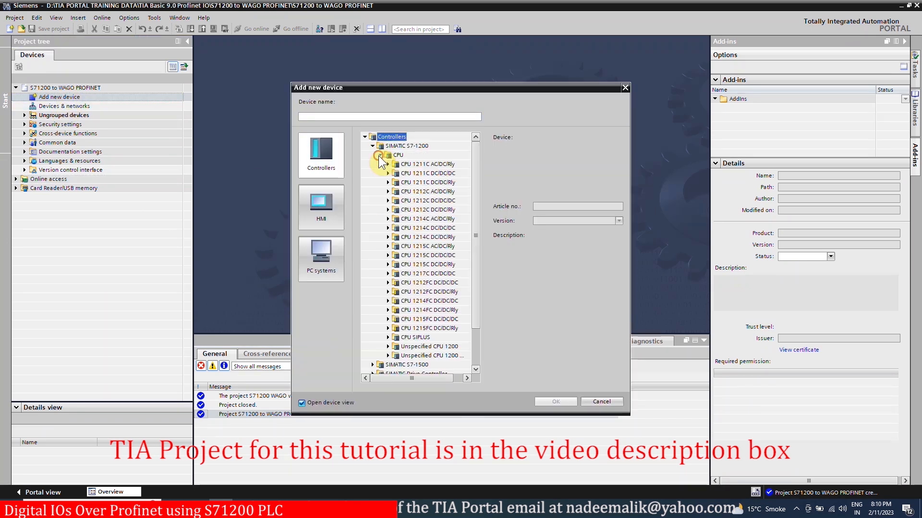
left_click(388, 237)
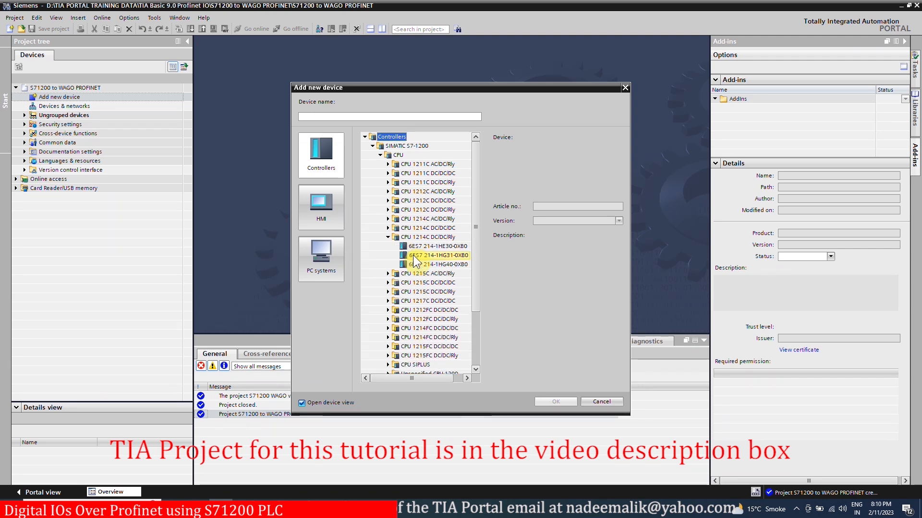
left_click(412, 255)
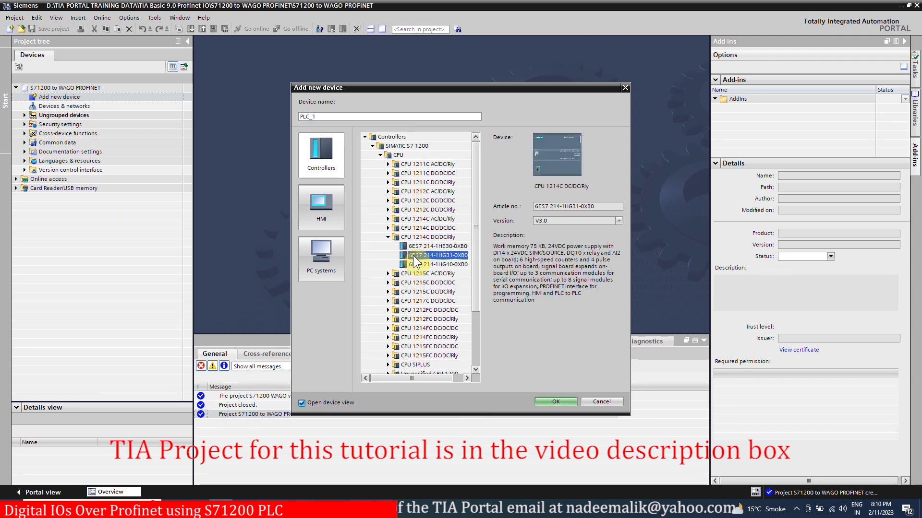
left_click(554, 400)
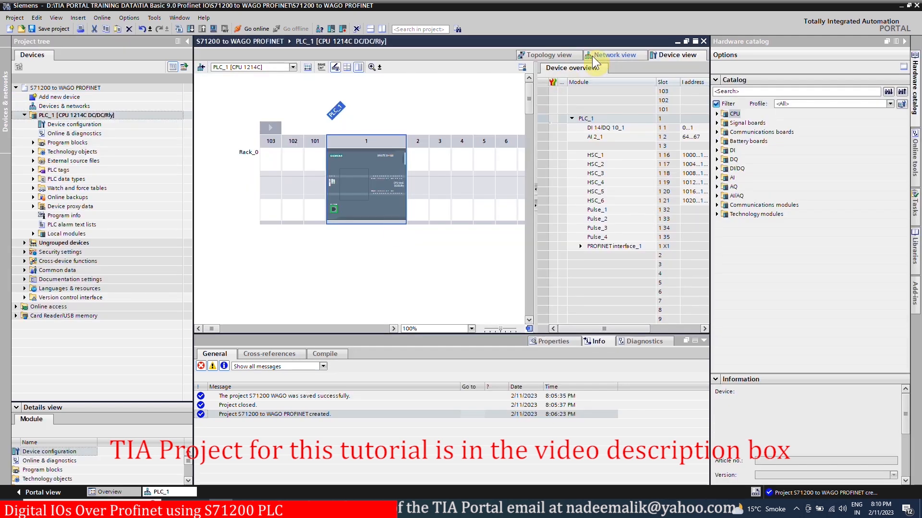
Step: Add the WAGO 750-370 V02.04.xx (FW 05) PROFINET IO head module to the network view beside PLC_1
left_click(596, 55)
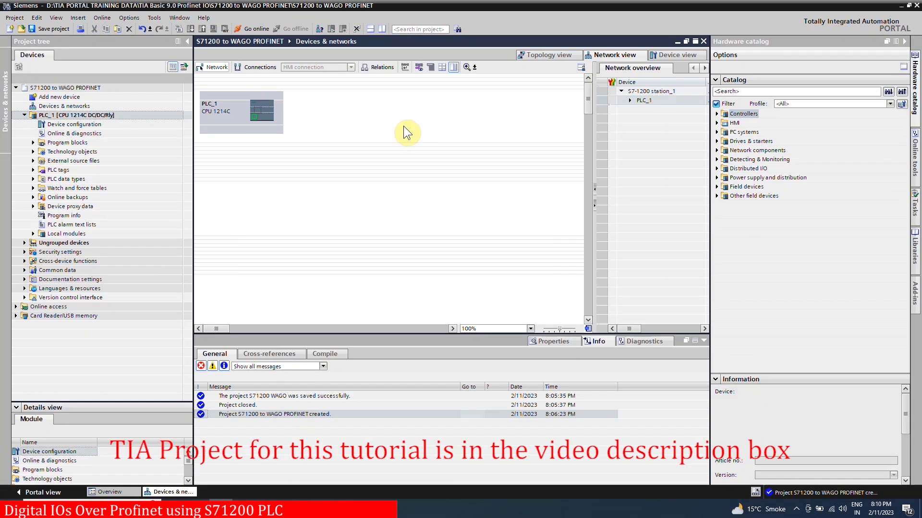
left_click(716, 196)
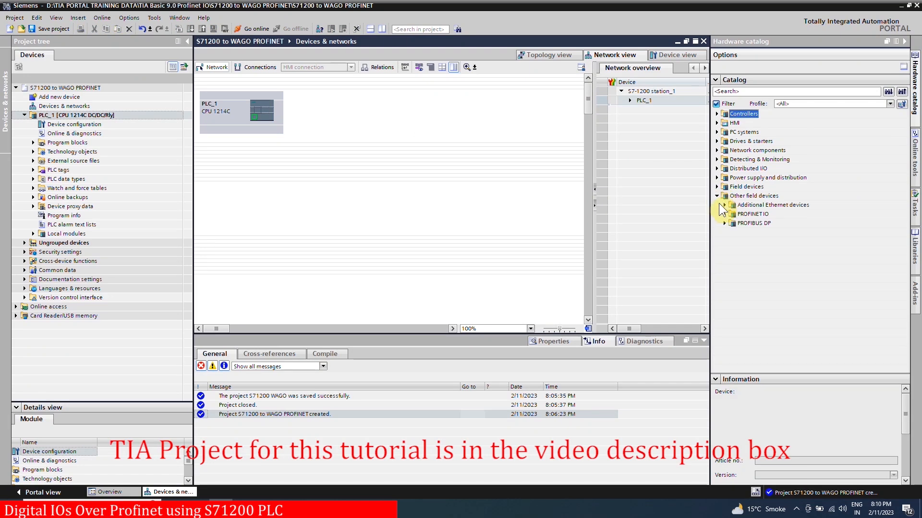
left_click(724, 214)
left_click(732, 251)
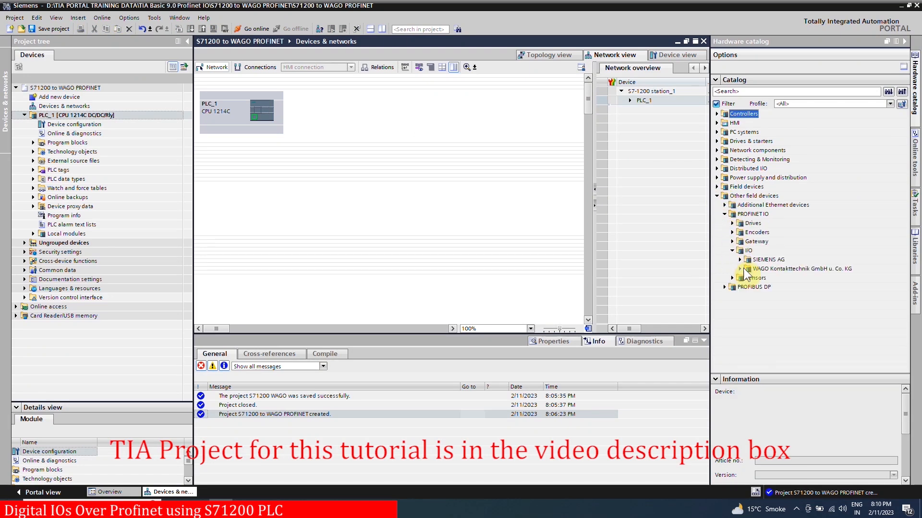
left_click(740, 269)
left_click(747, 278)
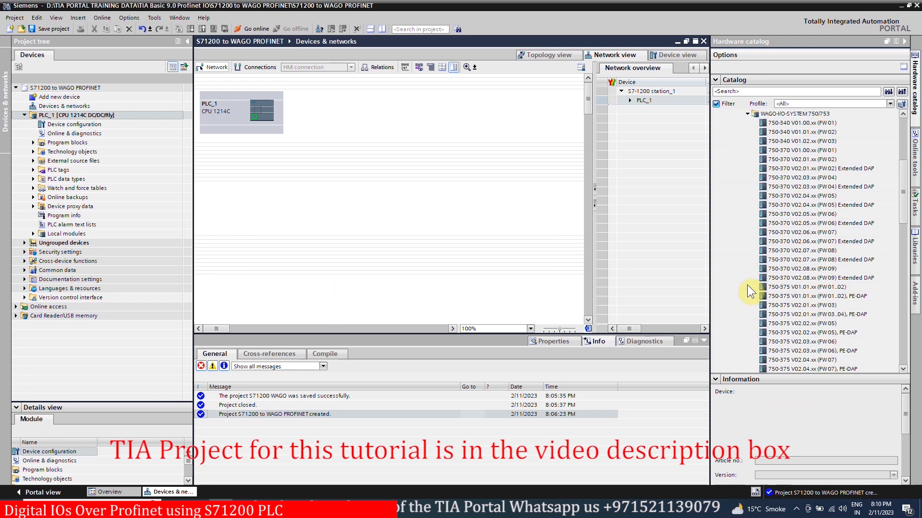
left_click(782, 196)
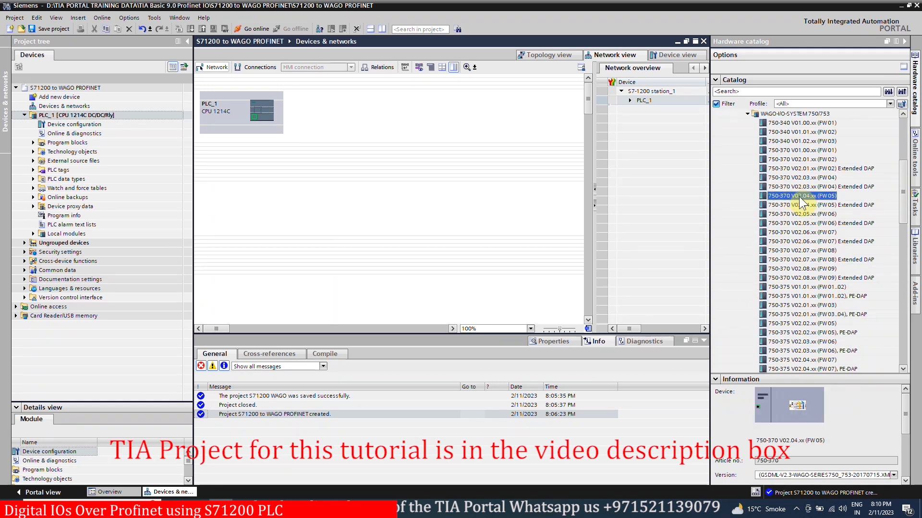
left_click_drag(799, 197, 371, 120)
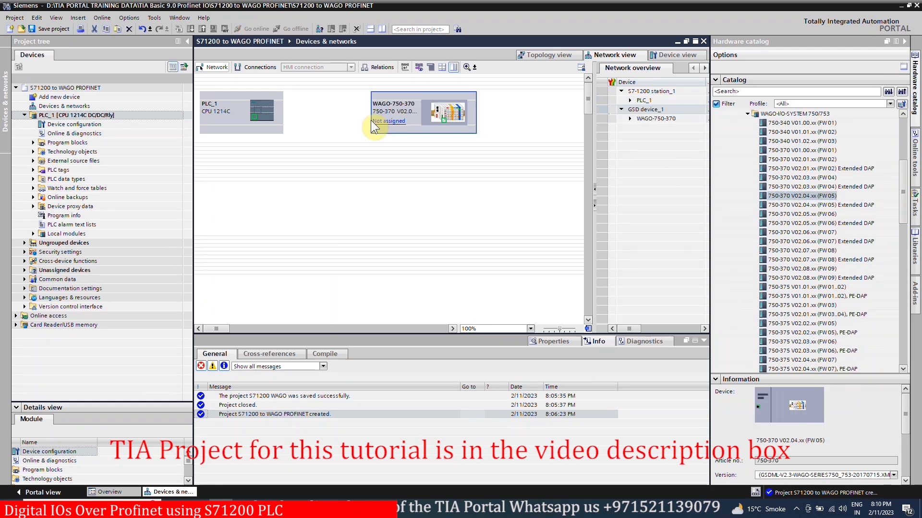
Step: Open the WAGO-750-370 station's device configuration and place a 75x-431 8DI digital input module in slot 1
left_click(455, 109)
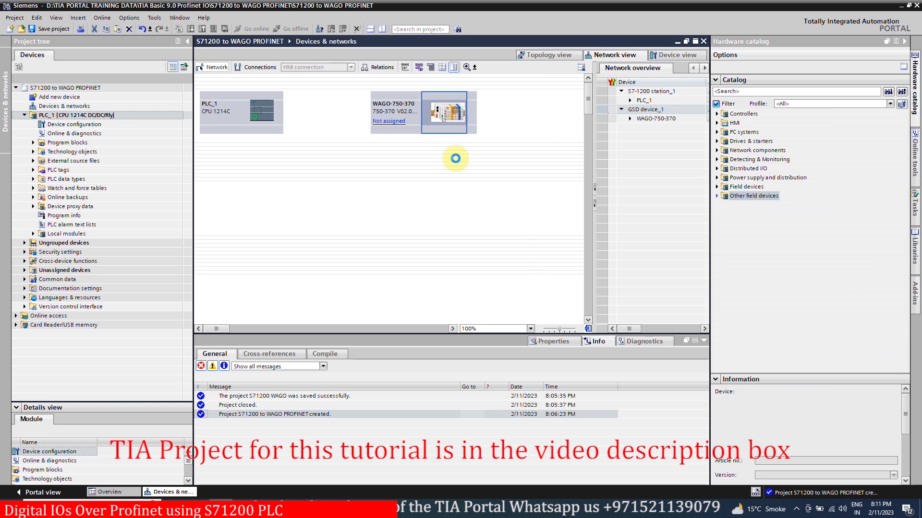
left_click(565, 120)
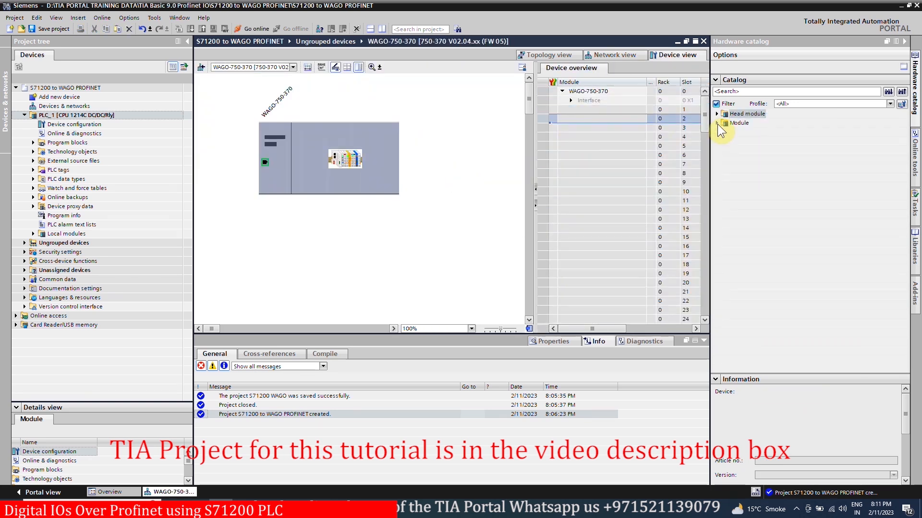
left_click(718, 122)
left_click(724, 172)
left_click_drag(759, 241, 613, 117)
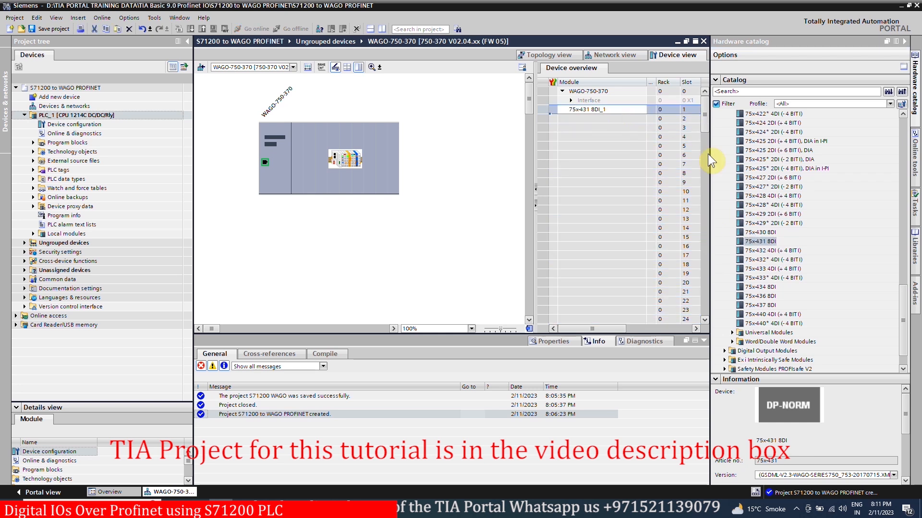
Step: Place a 750-1504 16DO digital output module in slot 2 of the WAGO station
scroll(724, 159, "up", 15)
left_click(725, 160)
left_click(725, 167)
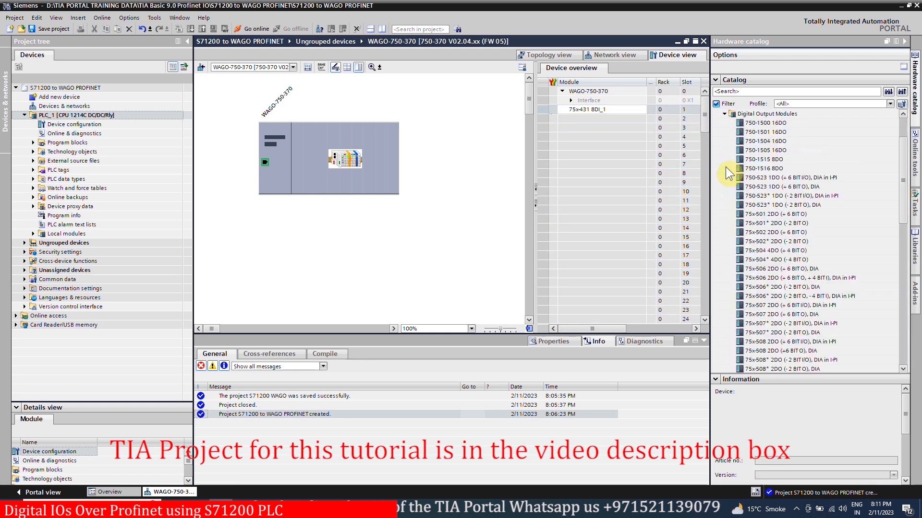
left_click_drag(765, 140, 631, 119)
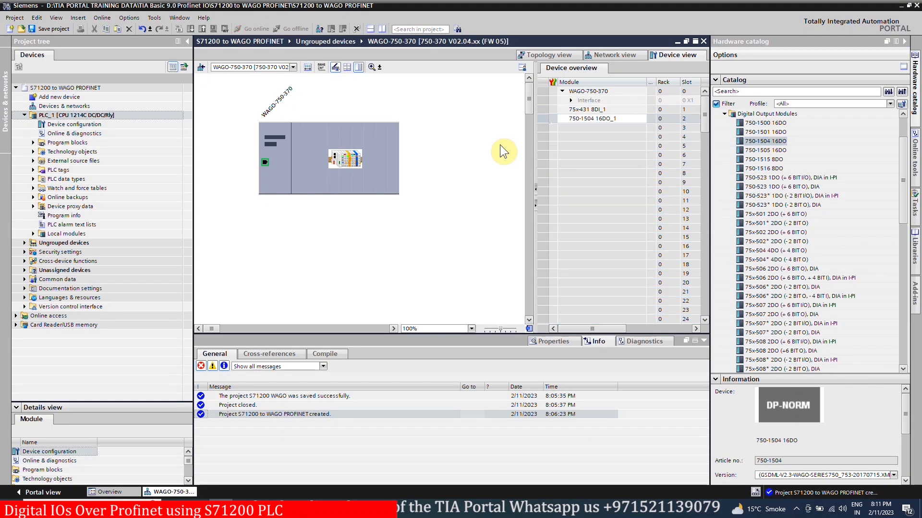
Step: Assign the WAGO-750-370 station to the IO controller PLC_1.PROFINET interface_1 in the network view
left_click(613, 56)
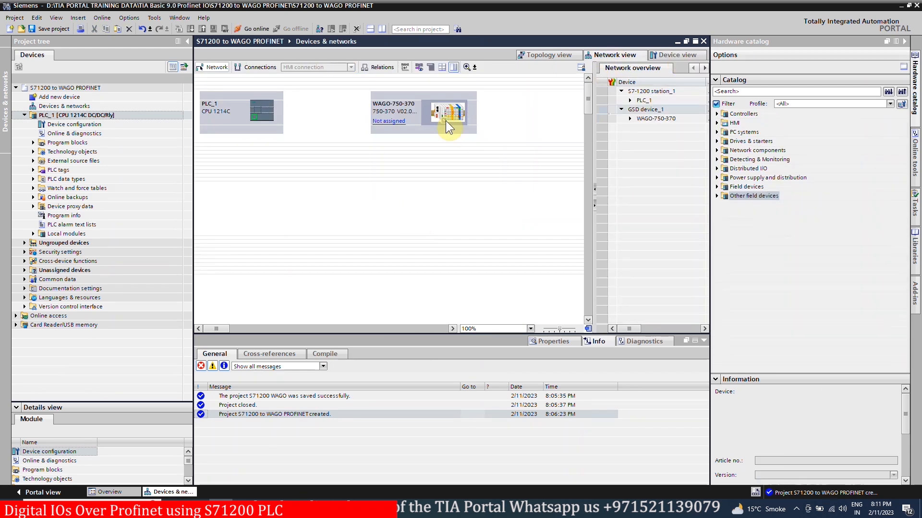
left_click(423, 122)
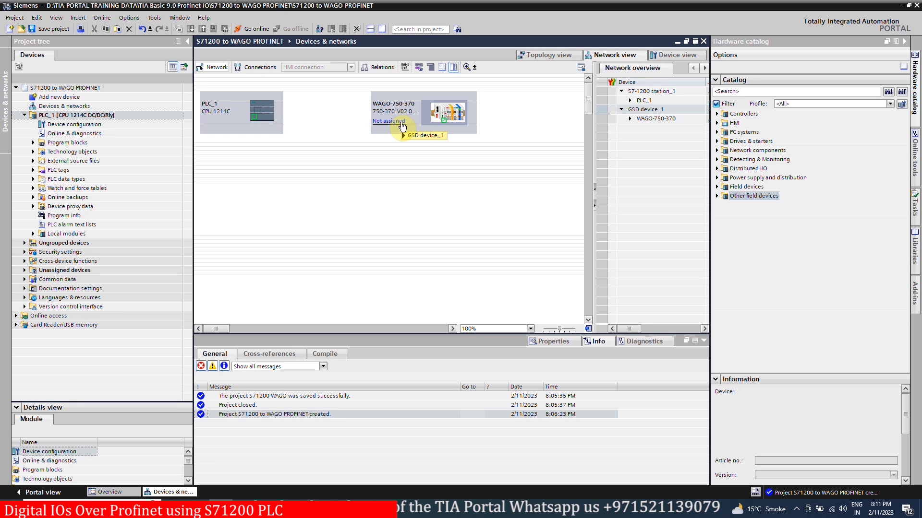
left_click(401, 123)
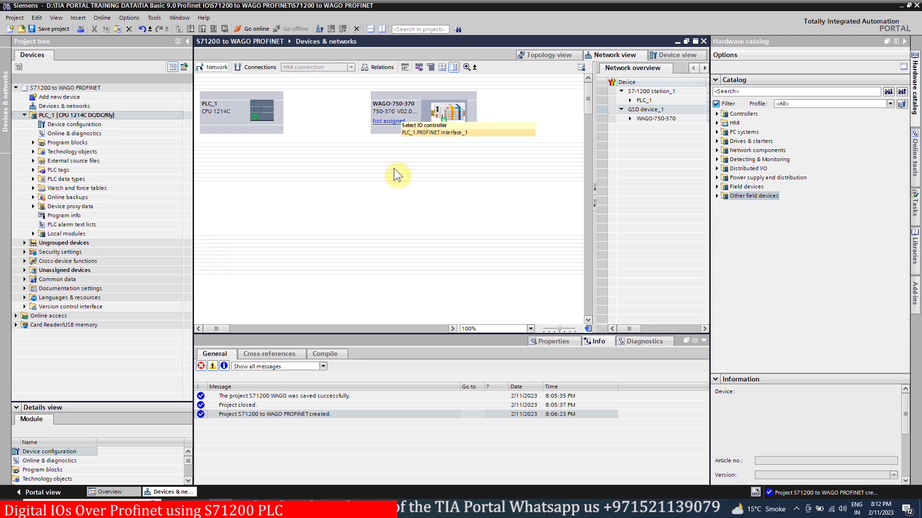
left_click(393, 180)
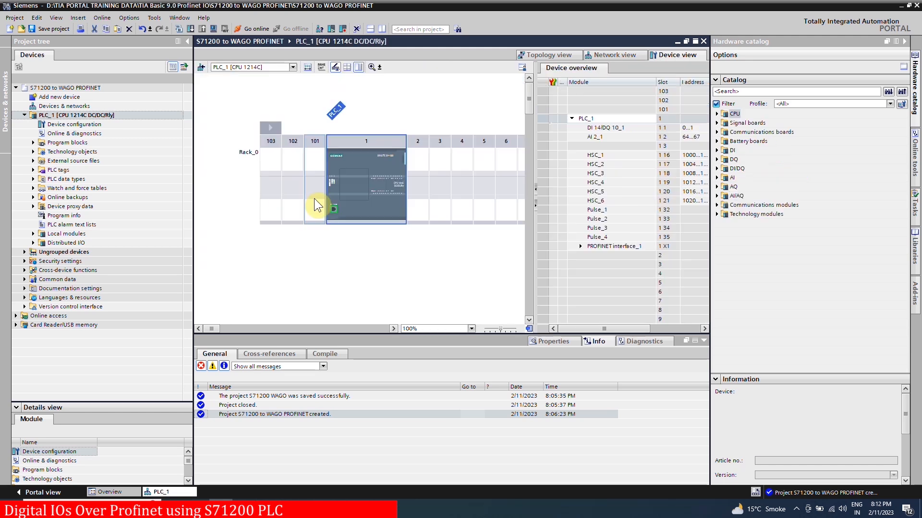
Step: Examine the subnet and IP protocol settings in the properties of PLC_1's PROFINET interface
left_click(553, 342)
left_click_drag(346, 334, 358, 261)
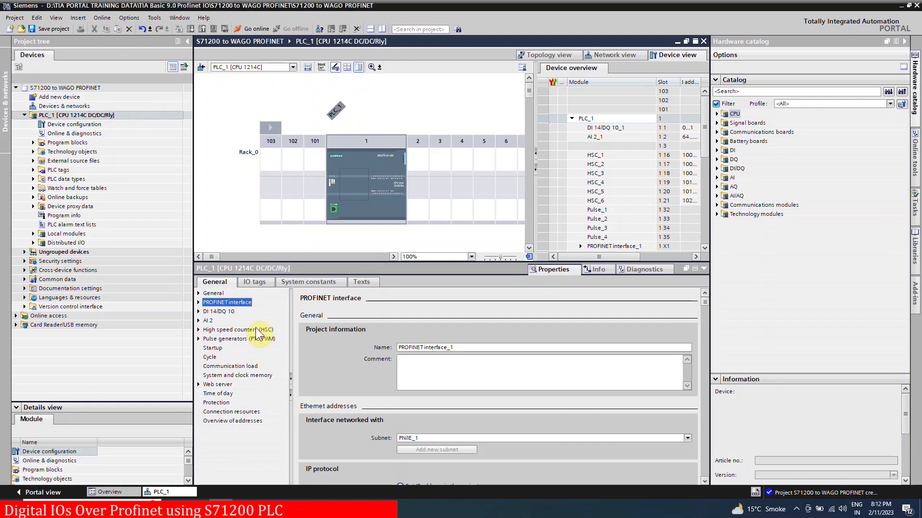
scroll(353, 370, "down", 3)
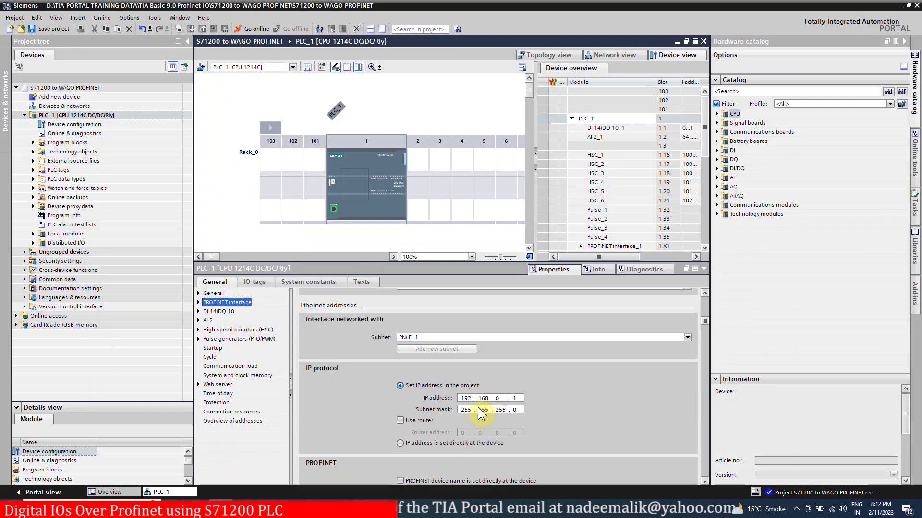
left_click(544, 399)
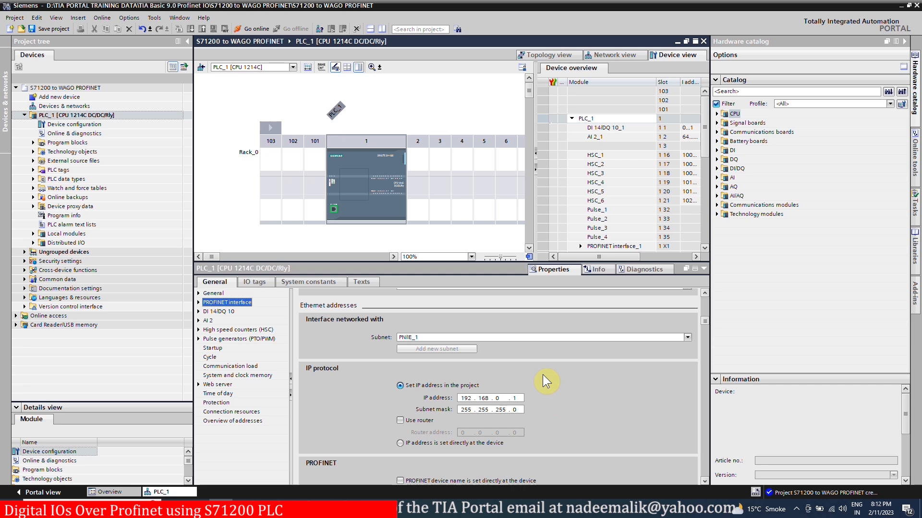
Step: Set the IP address of the WAGO-750-370 station's PROFINET interface to 192.168.0.5
left_click(618, 57)
left_click(459, 122)
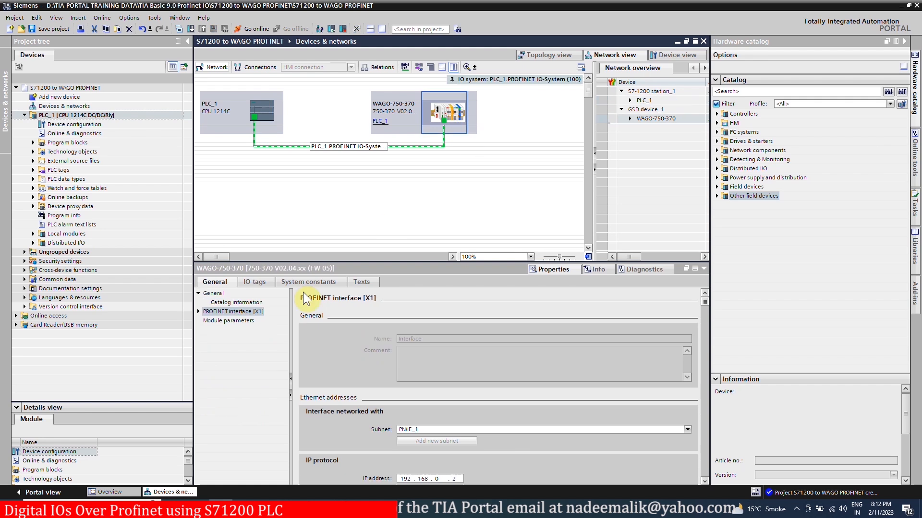
scroll(338, 360, "down", 2)
scroll(338, 360, "down", 1)
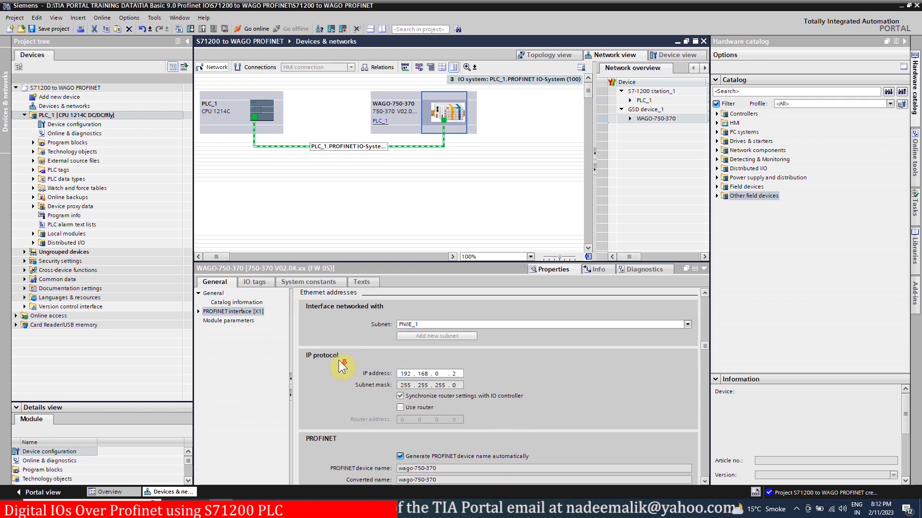
double_click(455, 373)
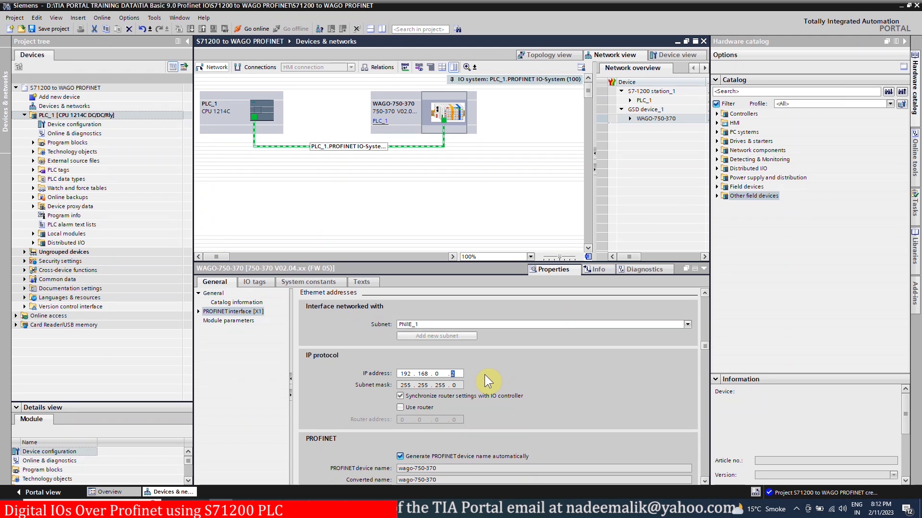
type("5")
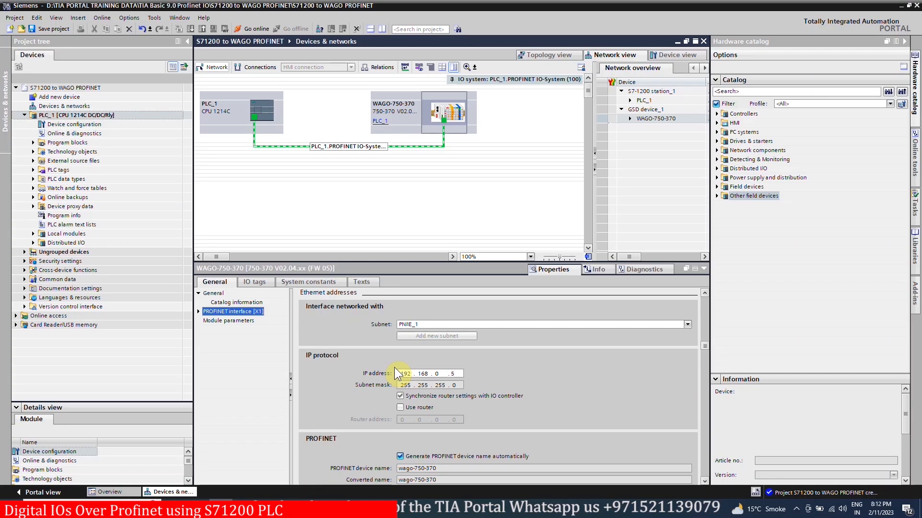
Step: Open the online diagnostics of the accessible wago-750-370 device found through the Intel(R) Ethernet Connection I217-LM interface
double_click(48, 315)
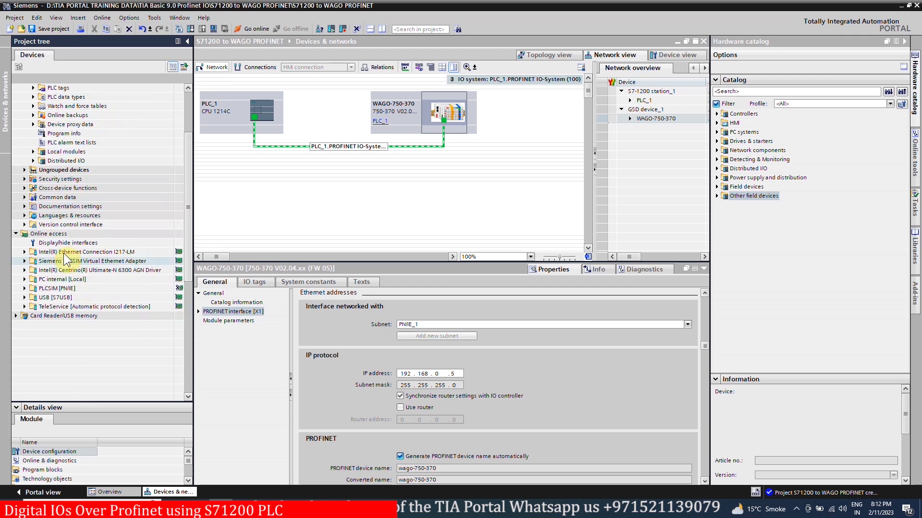
left_click(24, 252)
left_click(47, 290)
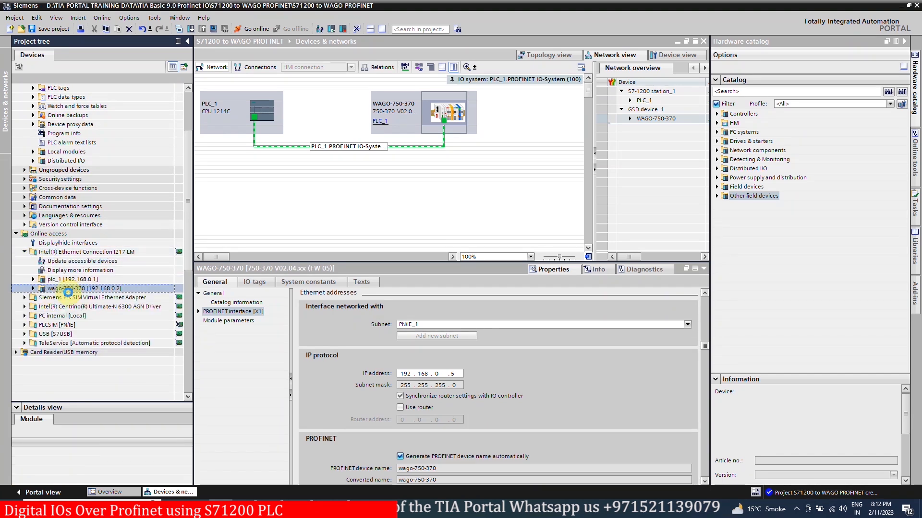
left_click(34, 289)
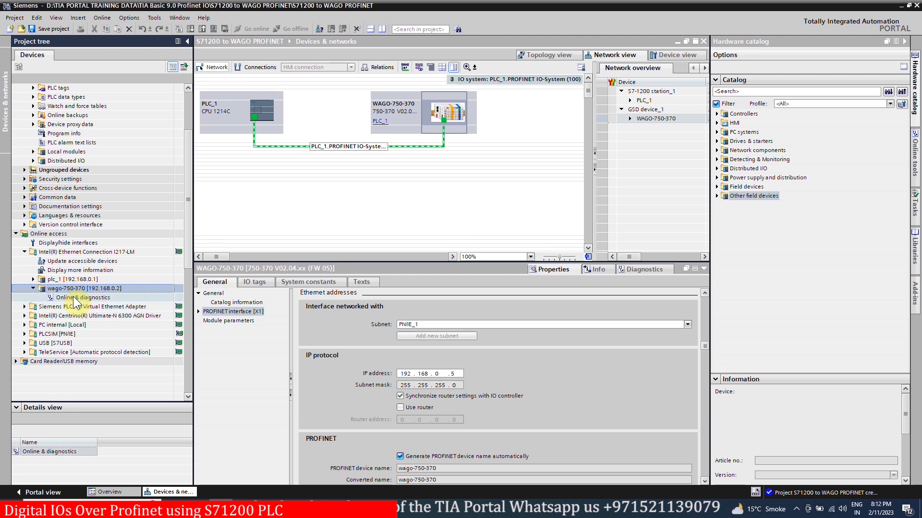
double_click(80, 298)
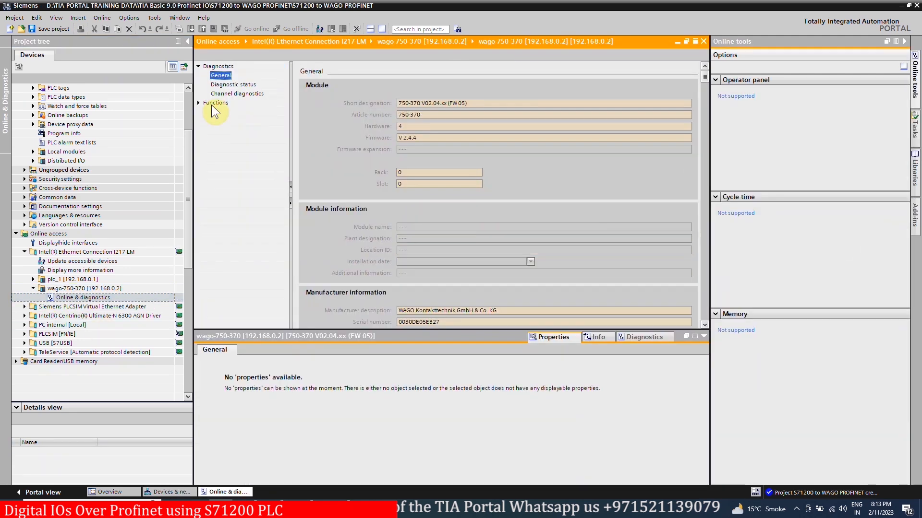
Step: Assign the IP address 192.168.0.5 to the physical wago-750-370 device using its online functions
left_click(213, 104)
double_click(452, 211)
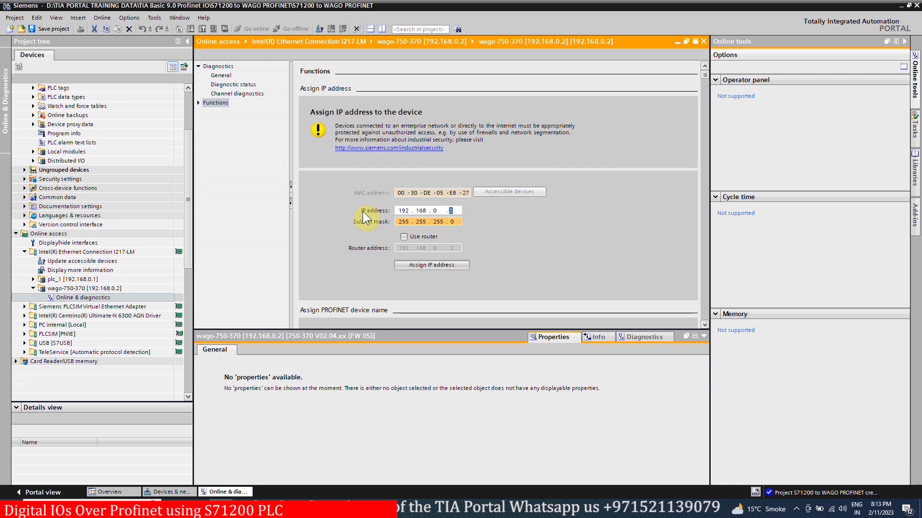
type("5")
left_click(414, 264)
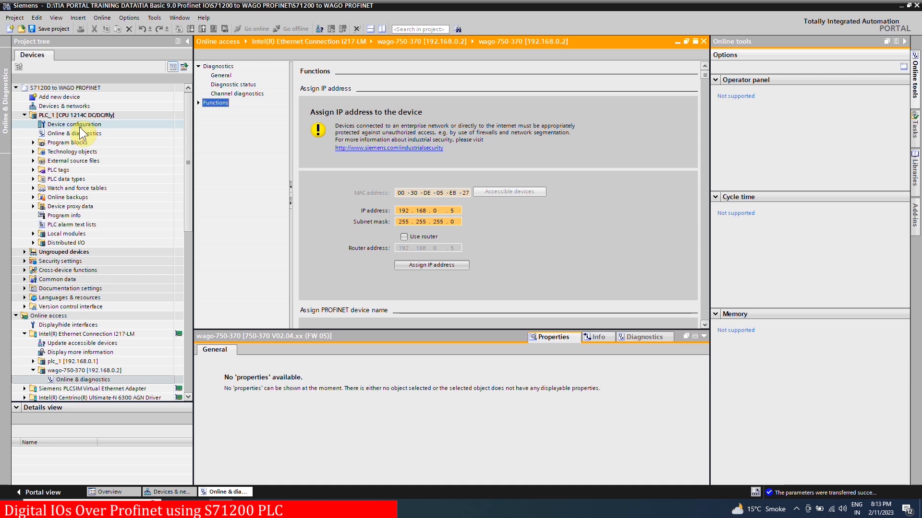
Step: Open the Main [OB1] program block of PLC_1
left_click(43, 142)
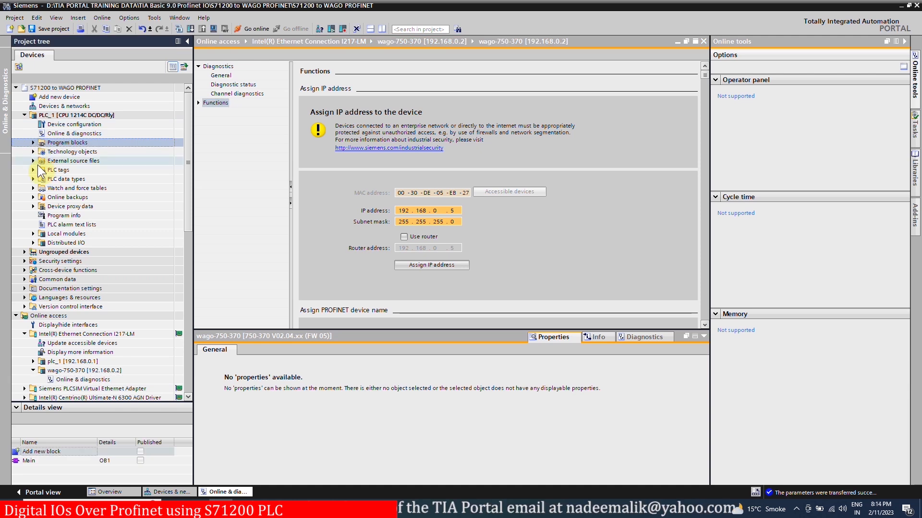
left_click(33, 143)
double_click(55, 161)
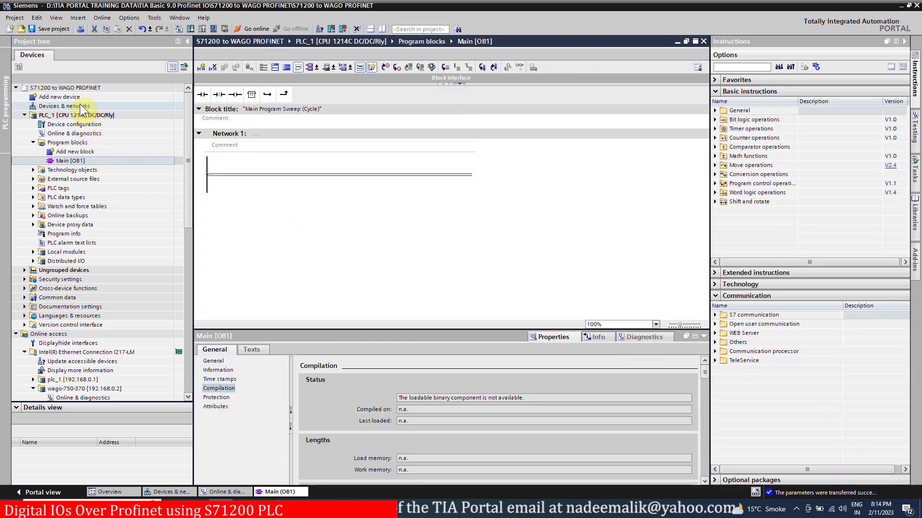
Step: Check the input and output addresses of the 75x-431 8DI and 750-1504 16DO modules in the WAGO-750-370 device overview
double_click(79, 106)
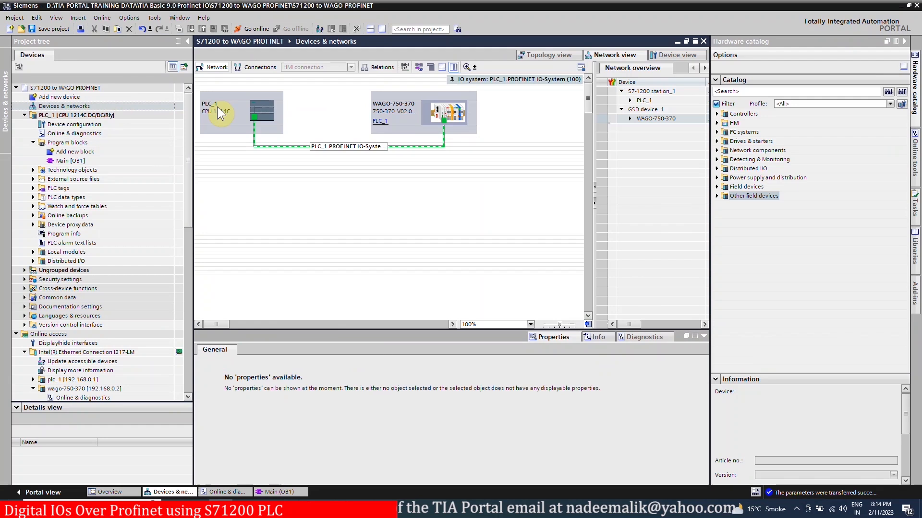
left_click(457, 114)
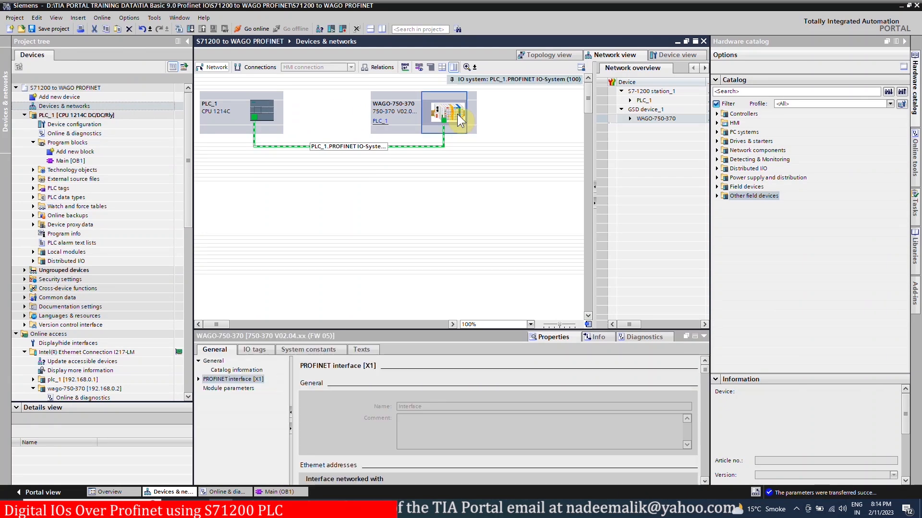
double_click(457, 113)
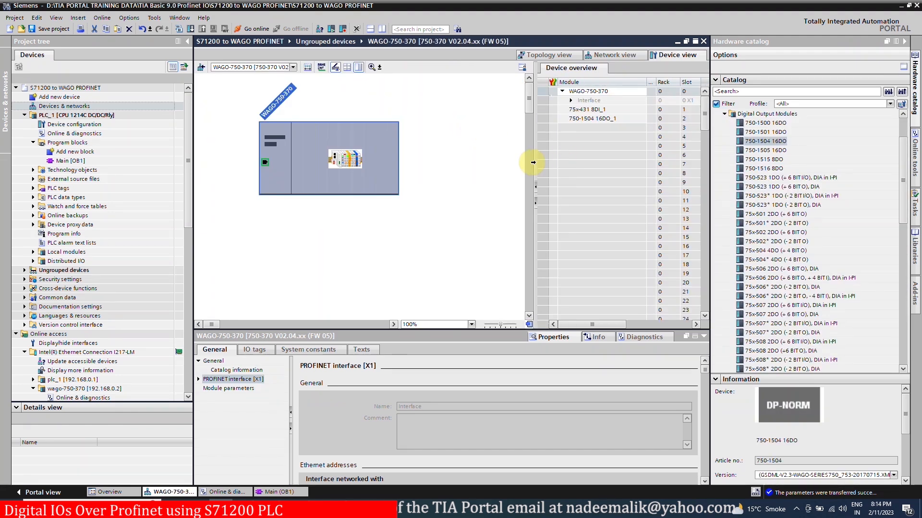
left_click_drag(535, 161, 469, 170)
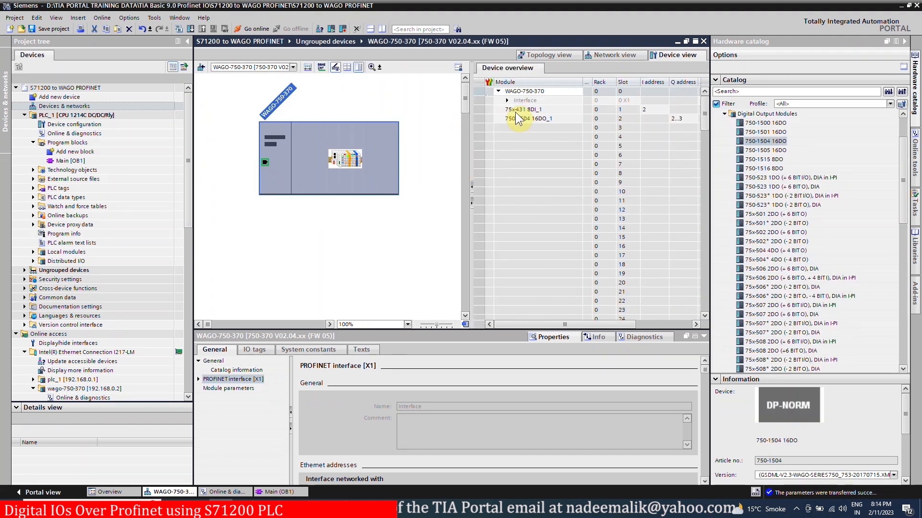
left_click(657, 110)
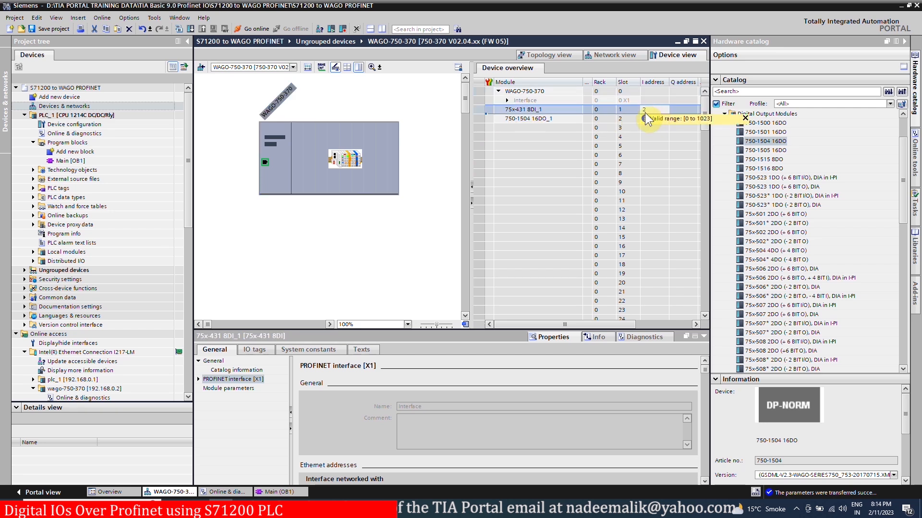
left_click(647, 133)
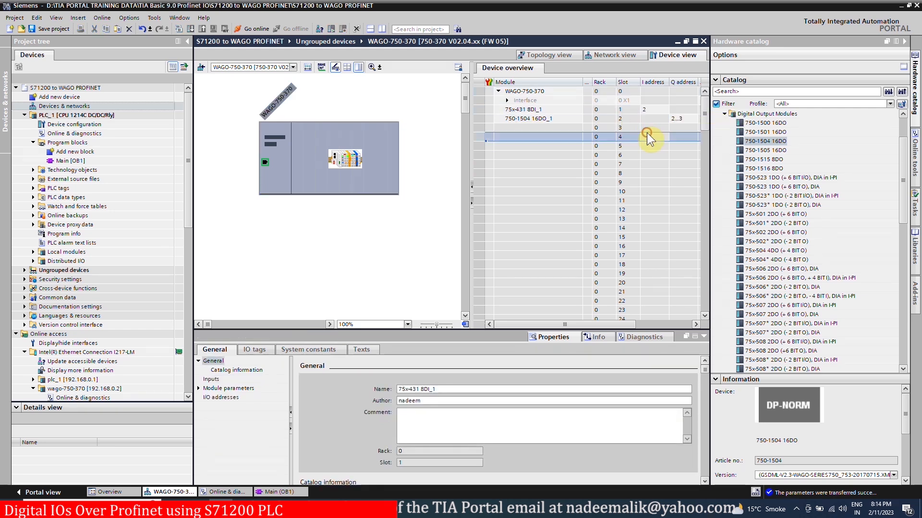
left_click(540, 119)
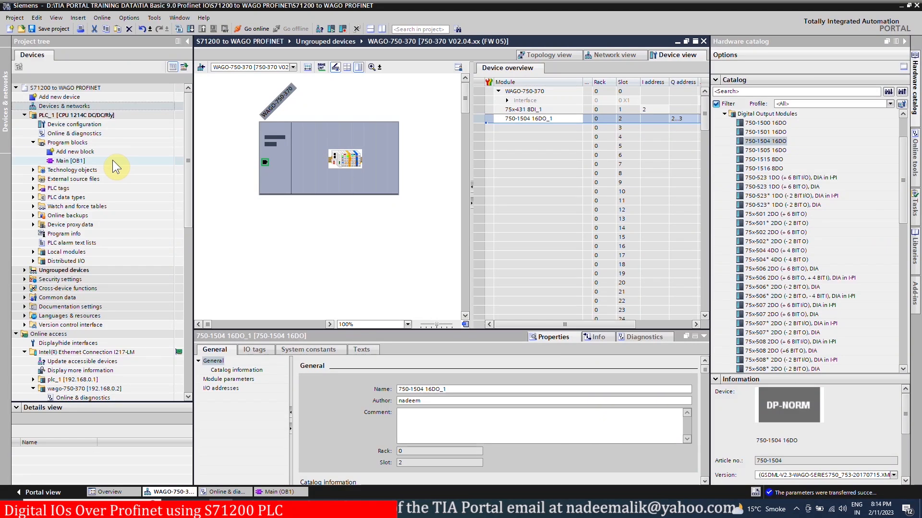
Step: Insert a normally open contact addressed %I2.0 in Network 1 of Main [OB1] and rename its tag "Proximitty Sensor"
double_click(70, 161)
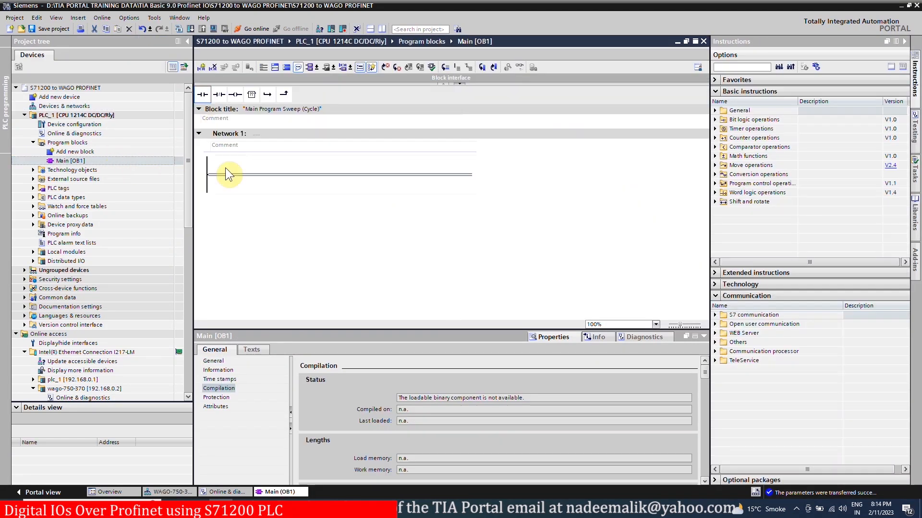
left_click(225, 174)
left_click(202, 95)
right_click(237, 171)
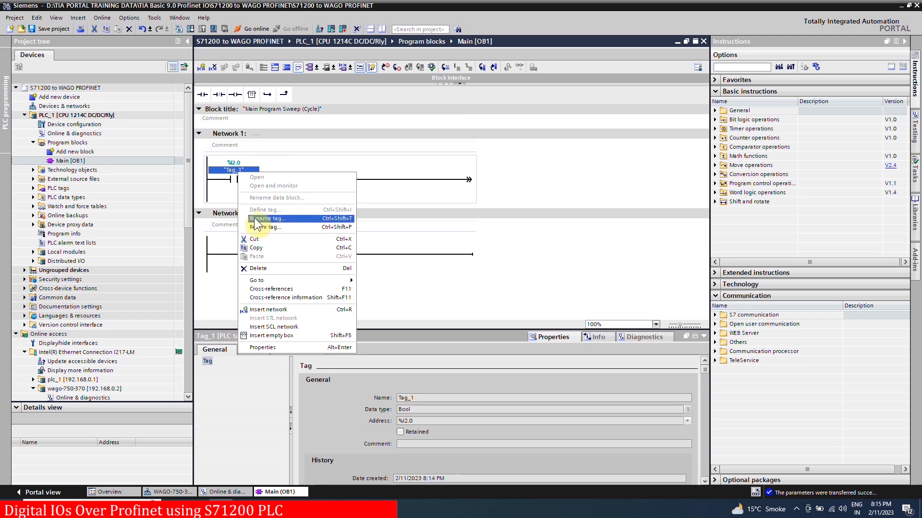
left_click(258, 218)
type("Pro")
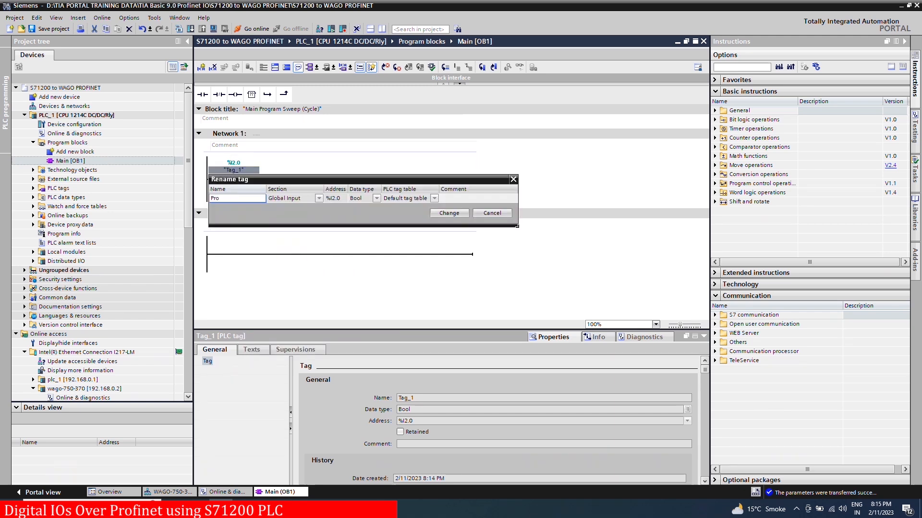
type("ximity Sensor")
key("Return")
Step: Add a second normally open contact in series, addressed %I2.1, and rename its tag "Selector Switch"
key("shift+F2")
type("i2")
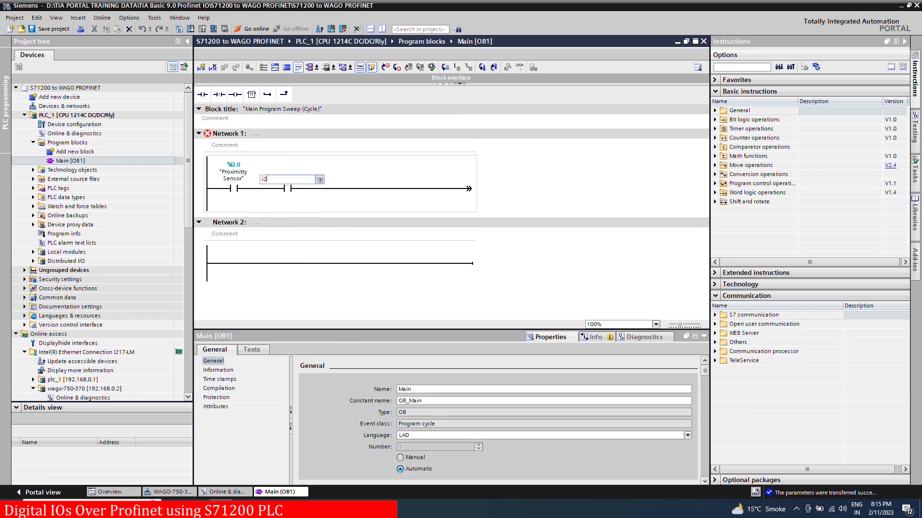
type(".1")
key("Return")
right_click(287, 179)
left_click(307, 226)
type("Selector Switch")
key("Return")
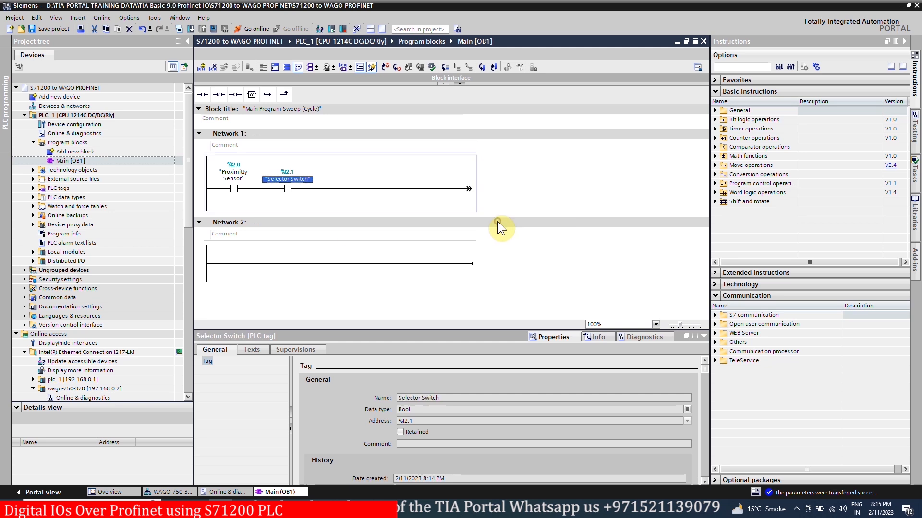
Step: Add an output coil addressed %Q2.0 at the end of the Network 1 rung and rename its tag "Buzzer"
left_click_drag(235, 95, 448, 189)
double_click(449, 178)
type("Q2.0")
left_click(477, 225)
type("b")
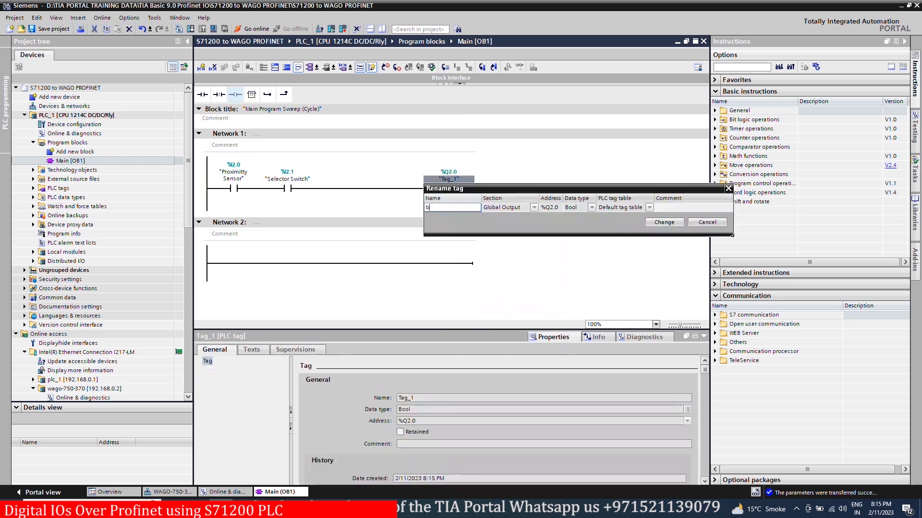
type("Buzzer")
left_click(663, 222)
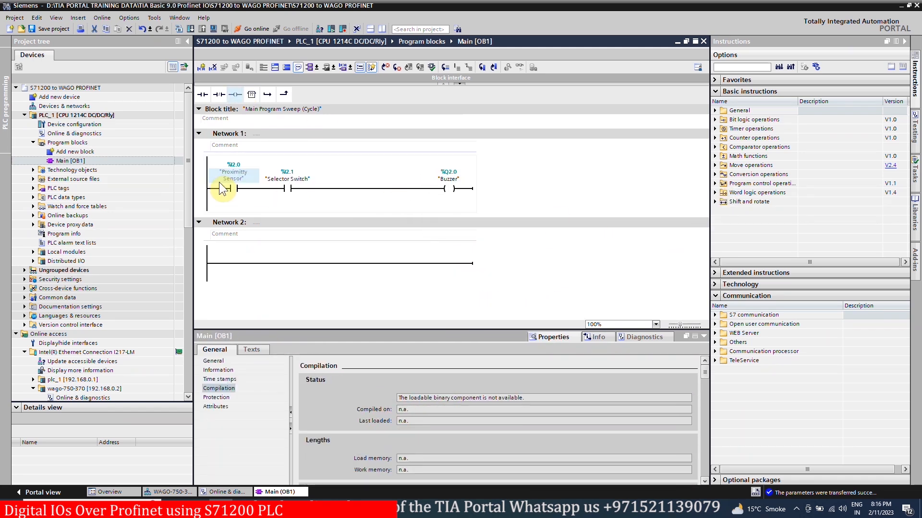
Step: Download the PLC_1 hardware configuration and program to the device, and start the module on finishing
left_click(115, 116)
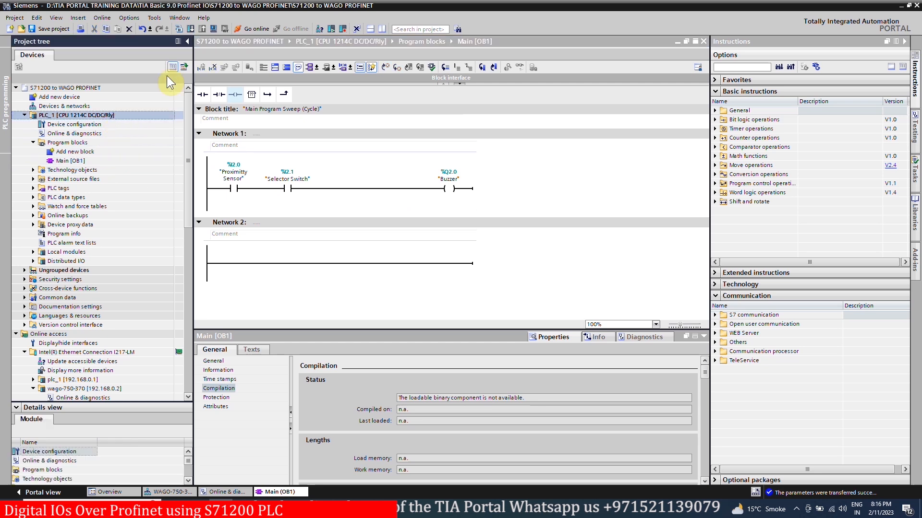
left_click(191, 30)
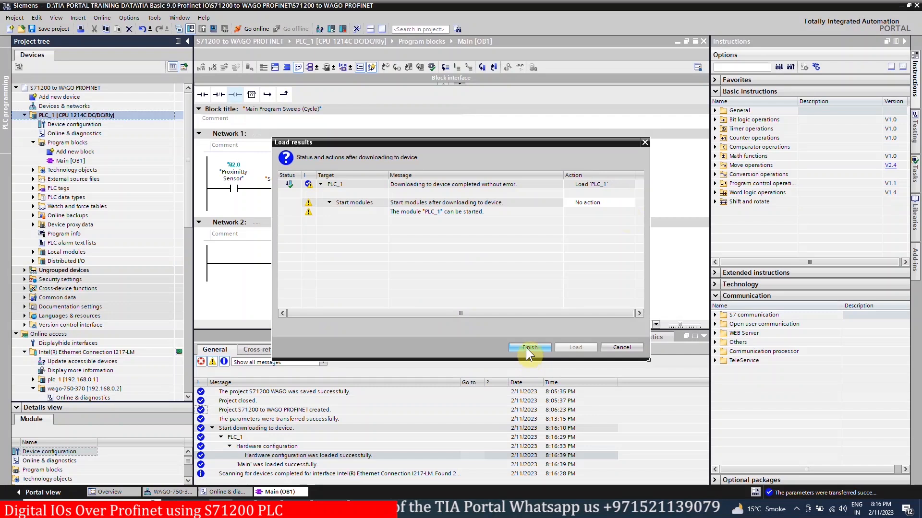
left_click(529, 347)
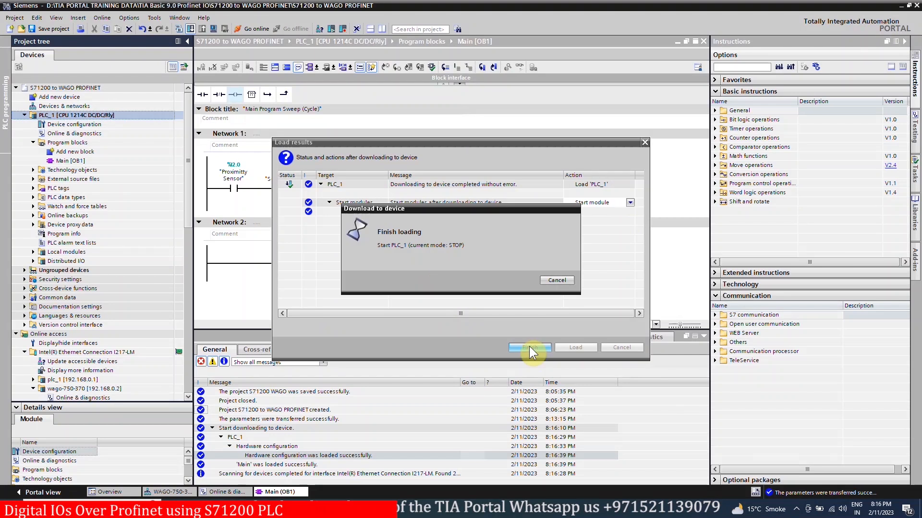